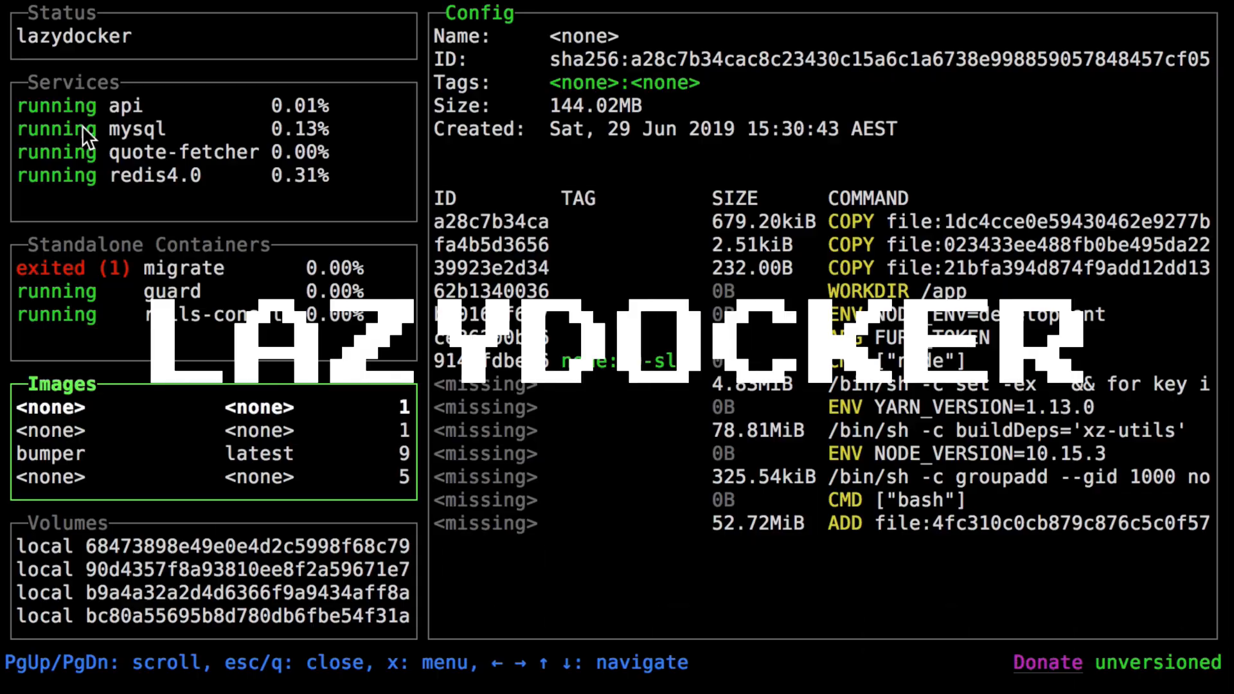
- Review CPU stats for redis4.0, then the logs of quote-fetcher, mysql and api services
{"action": "left_click", "coordinate": [69, 130]}
{"action": "left_click", "coordinate": [66, 152]}
{"action": "left_click", "coordinate": [62, 176]}
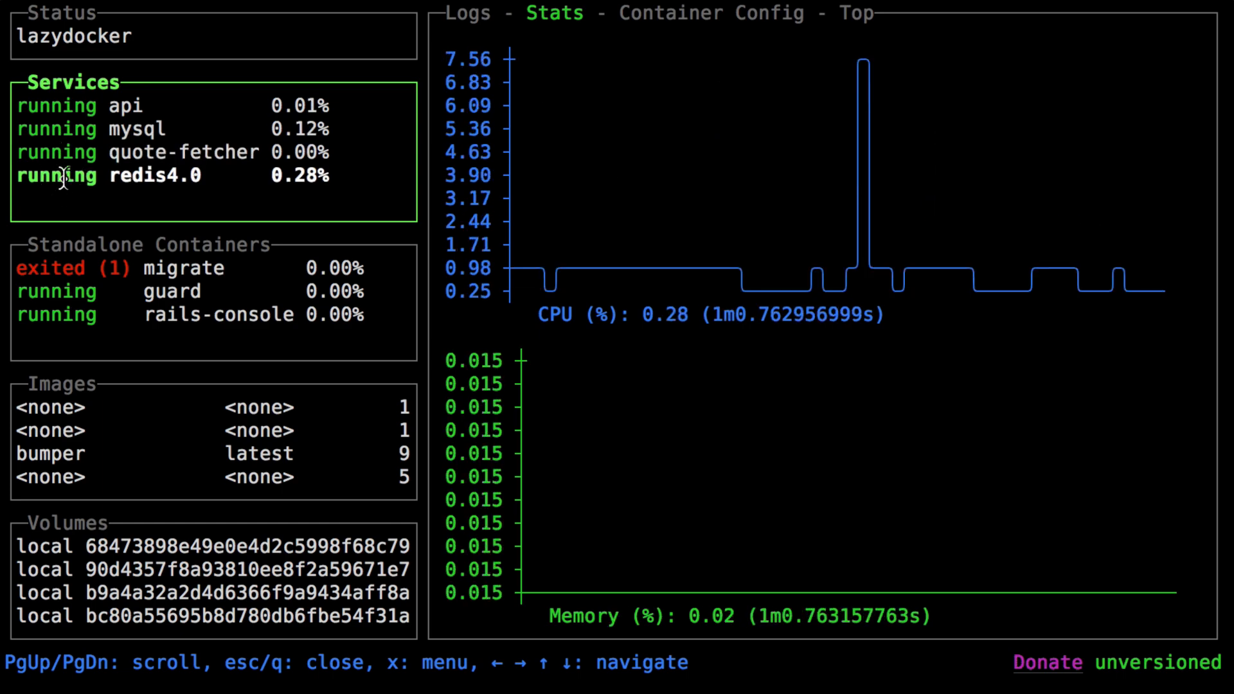
{"action": "left_click", "coordinate": [476, 22]}
{"action": "left_click", "coordinate": [135, 153]}
{"action": "left_click", "coordinate": [126, 130]}
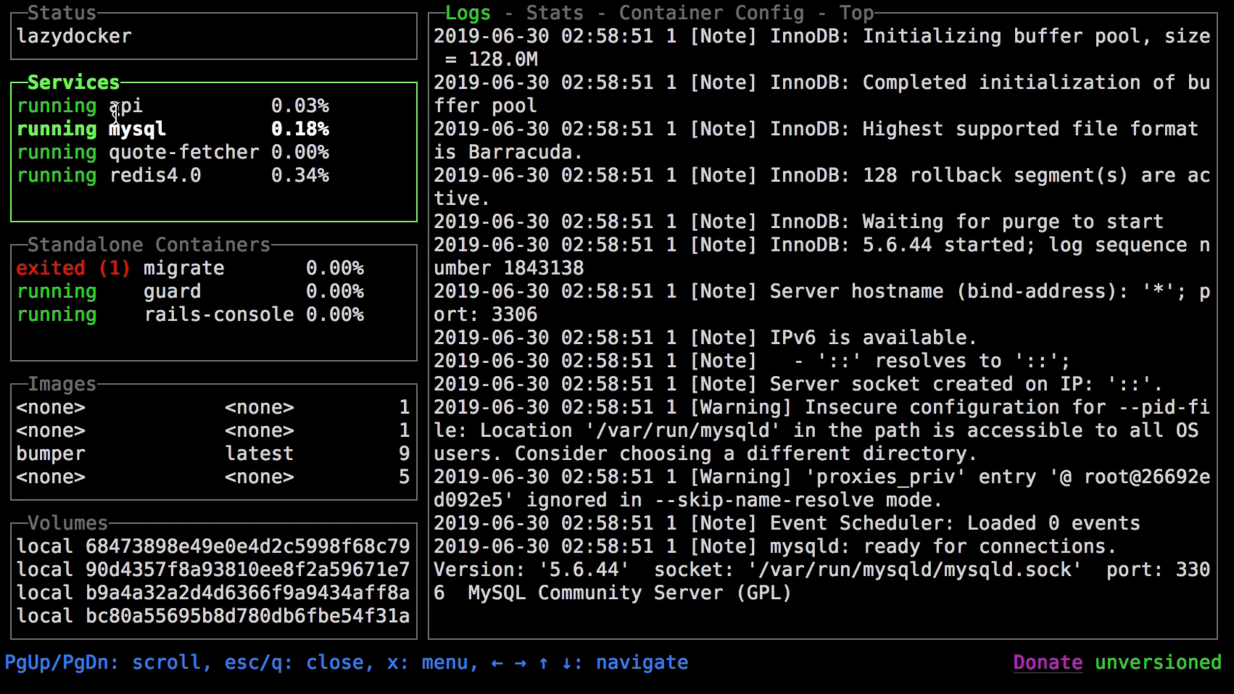
{"action": "left_click", "coordinate": [116, 106]}
- Inspect the bumper image's layers and the project's Docker Compose config
{"action": "left_click", "coordinate": [157, 409]}
{"action": "left_click", "coordinate": [144, 430]}
{"action": "left_click", "coordinate": [135, 455]}
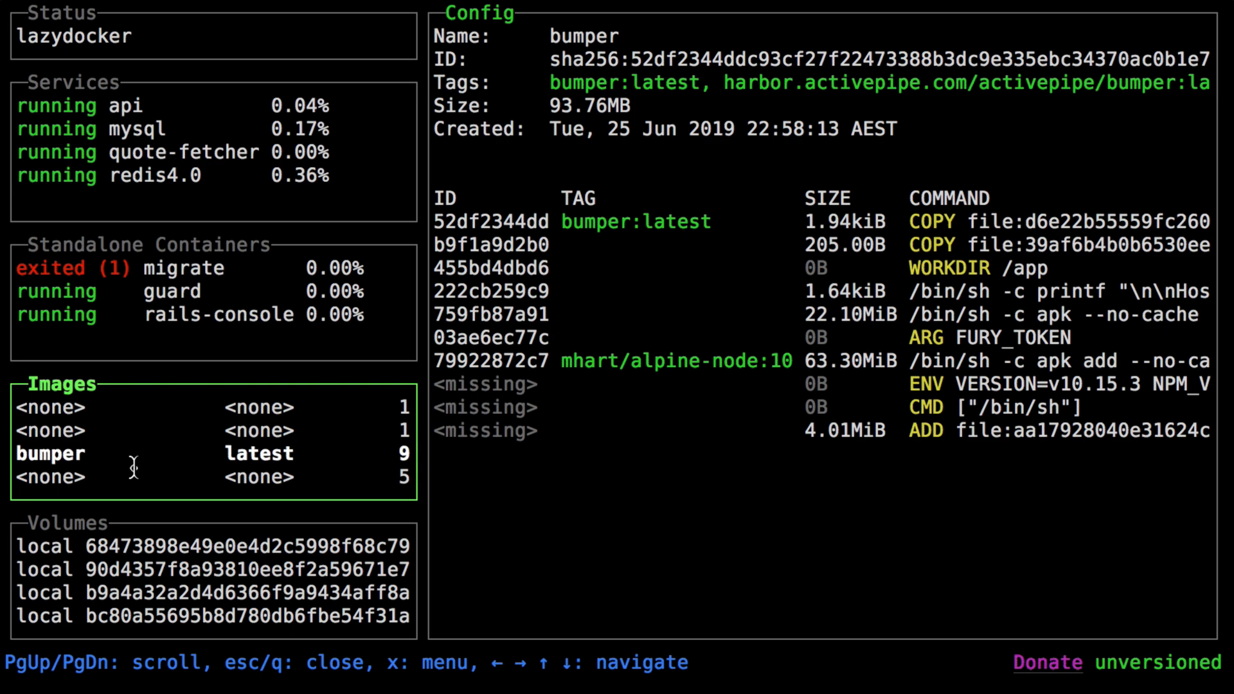
{"action": "left_click", "coordinate": [123, 549]}
{"action": "left_click", "coordinate": [161, 47]}
{"action": "left_click", "coordinate": [668, 12]}
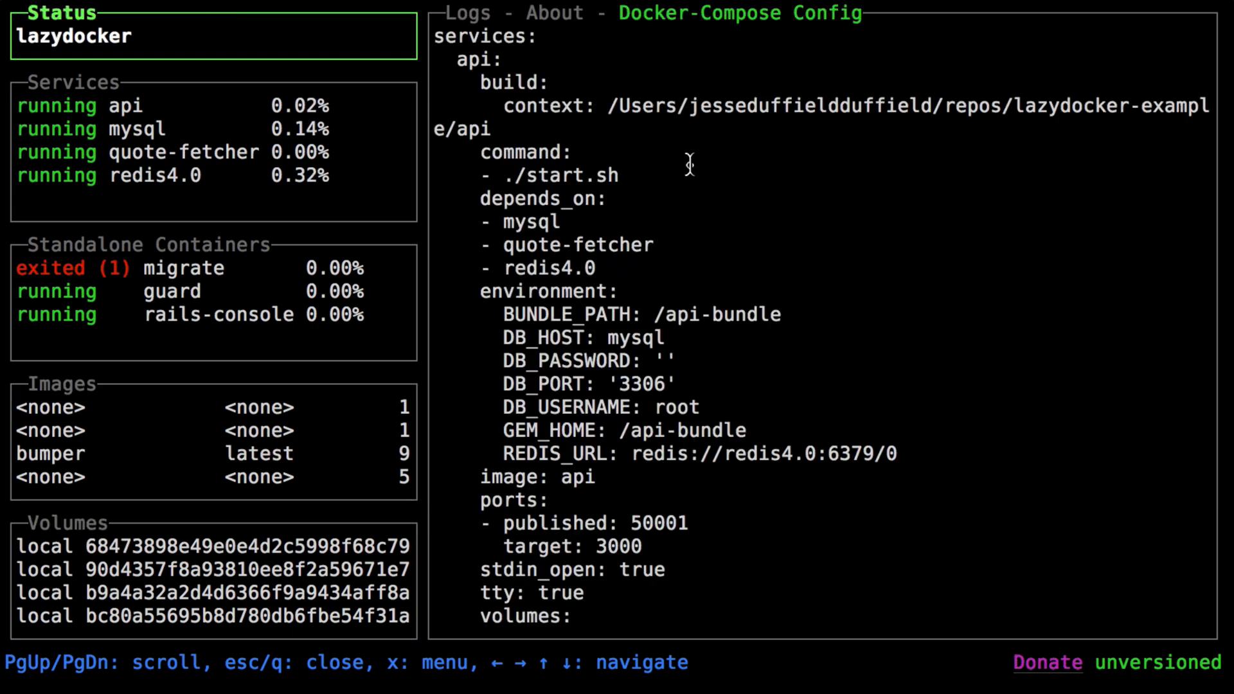
{"action": "scroll", "coordinate": [689, 165], "scroll_direction": "down", "scroll_amount": 5}
{"action": "scroll", "coordinate": [733, 194], "scroll_direction": "down", "scroll_amount": 3}
{"action": "left_click", "coordinate": [70, 107]}
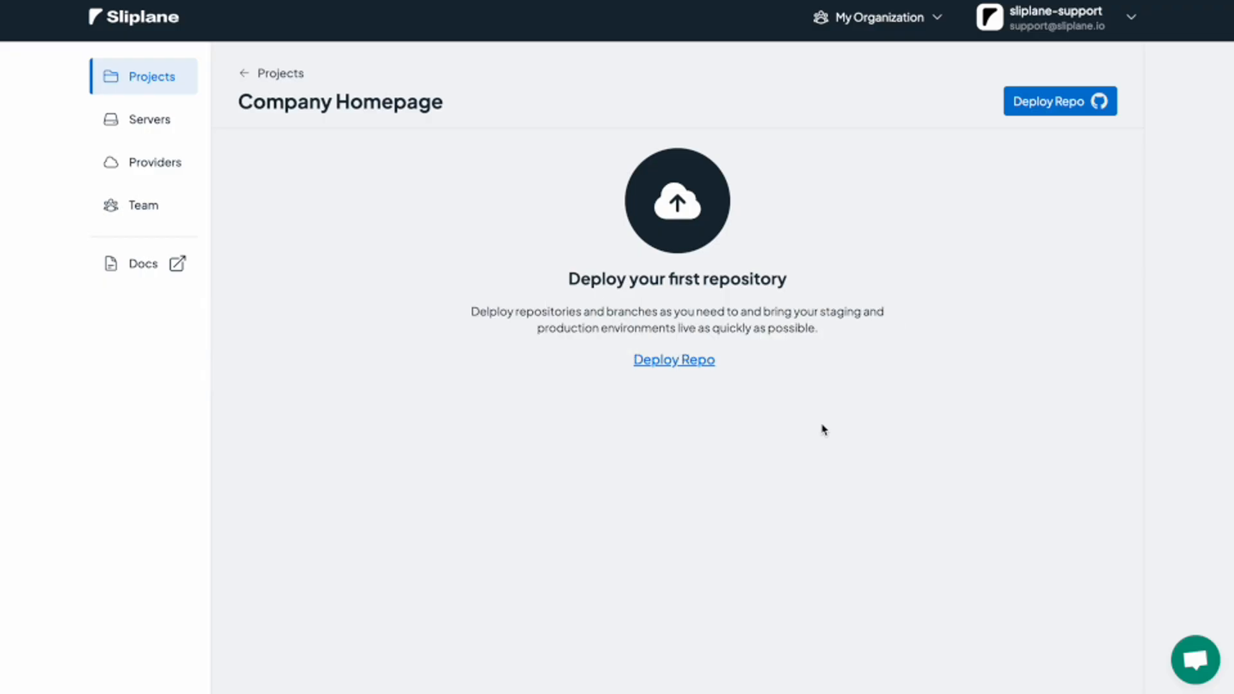
- Deploy the sliplane-support/homepage-frontend repository and dismiss the Deploying notification
{"action": "left_click", "coordinate": [1055, 100]}
{"action": "left_click", "coordinate": [617, 251]}
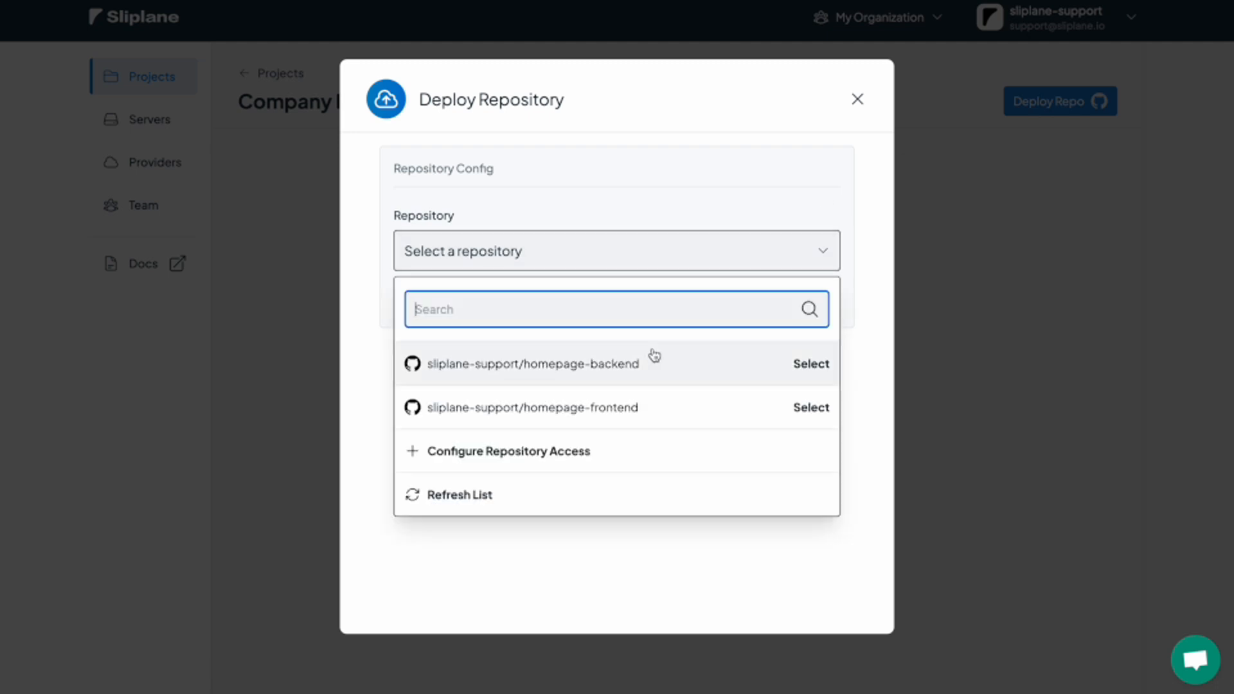
{"action": "left_click", "coordinate": [643, 407]}
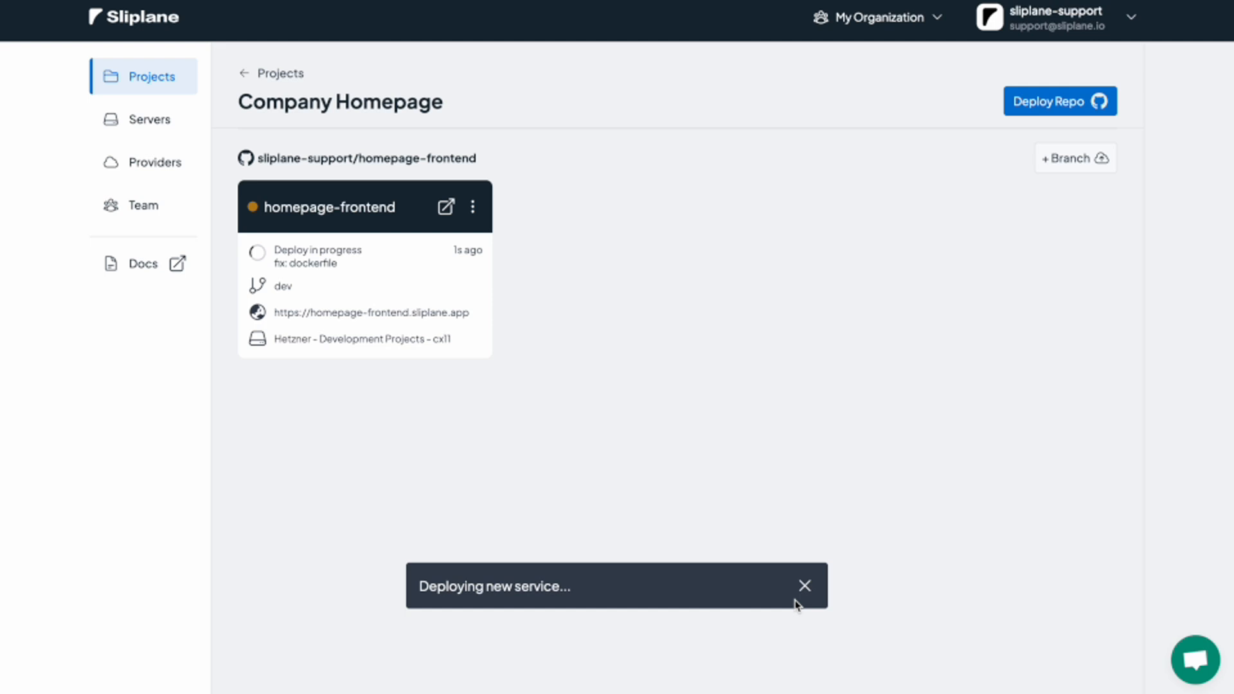
{"action": "left_click", "coordinate": [805, 586]}
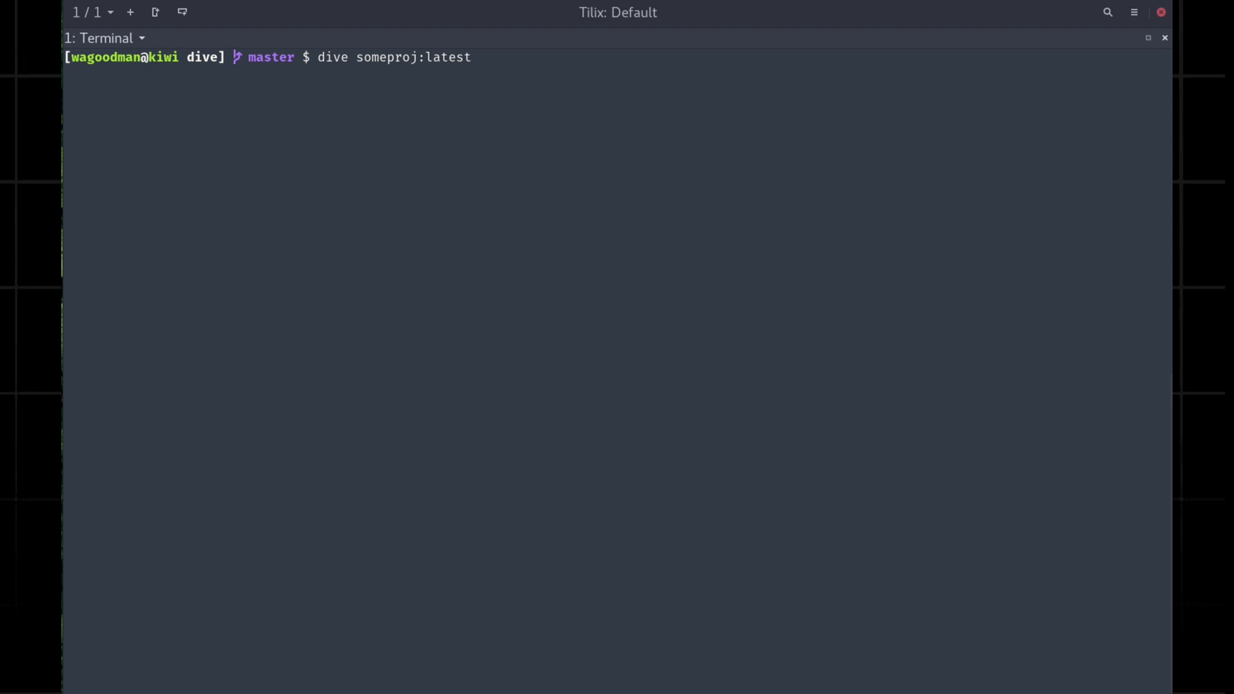
- Run dive on someproj:latest and collapse the bin, etc, lib, sbin and var directories
{"action": "key", "text": "Return"}
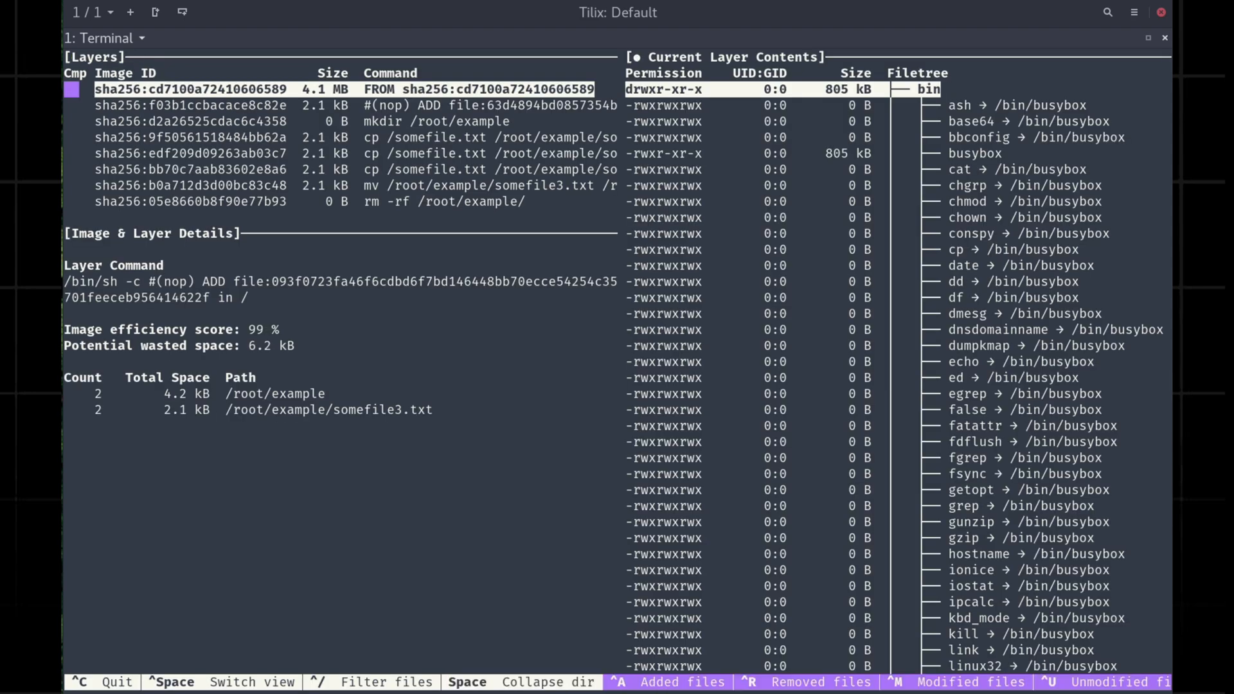
{"action": "key", "text": "space"}
{"action": "key", "text": "Down"}
{"action": "key", "text": "Down"}
{"action": "key", "text": "space"}
{"action": "key", "text": "Down"}
{"action": "key", "text": "Down"}
{"action": "key", "text": "space"}
{"action": "key", "text": "Down"}
{"action": "key", "text": "Down"}
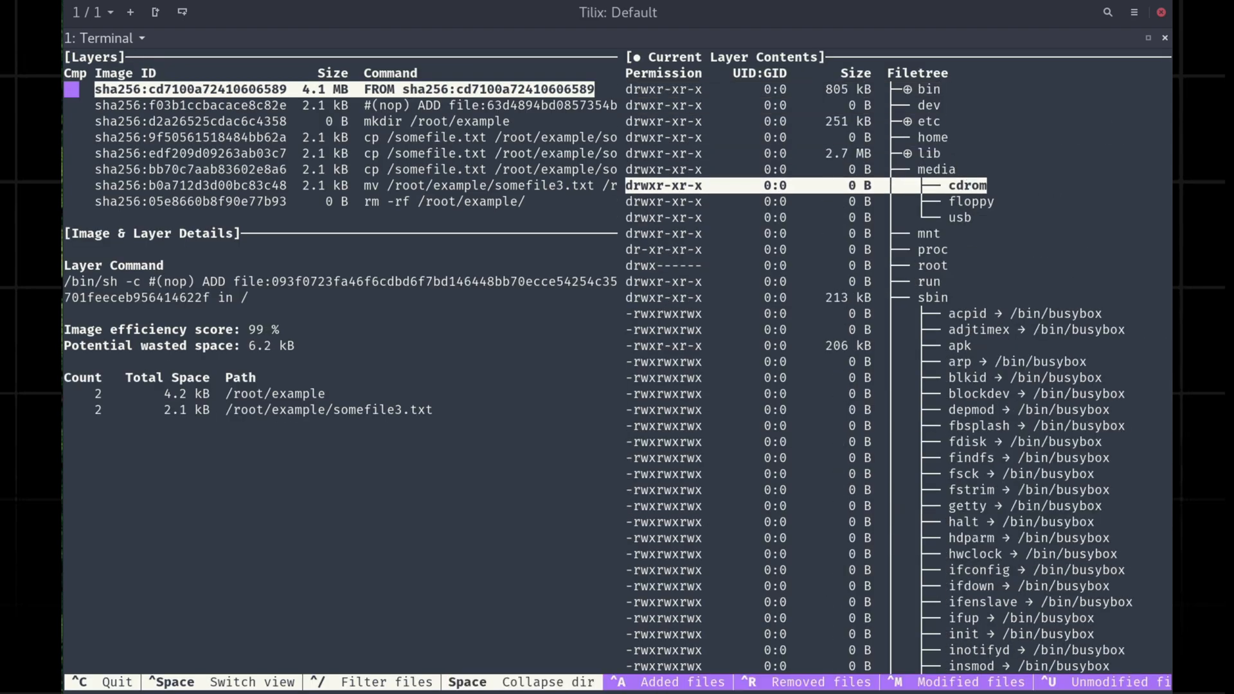
{"action": "key", "text": "Down"}
{"action": "key", "text": "Down"}
{"action": "key", "text": "Down"}
{"action": "key", "text": "Down"}
{"action": "key", "text": "Down"}
{"action": "key", "text": "Down"}
{"action": "key", "text": "space"}
{"action": "key", "text": "Down"}
{"action": "key", "text": "Down"}
{"action": "key", "text": "Down"}
{"action": "key", "text": "Down"}
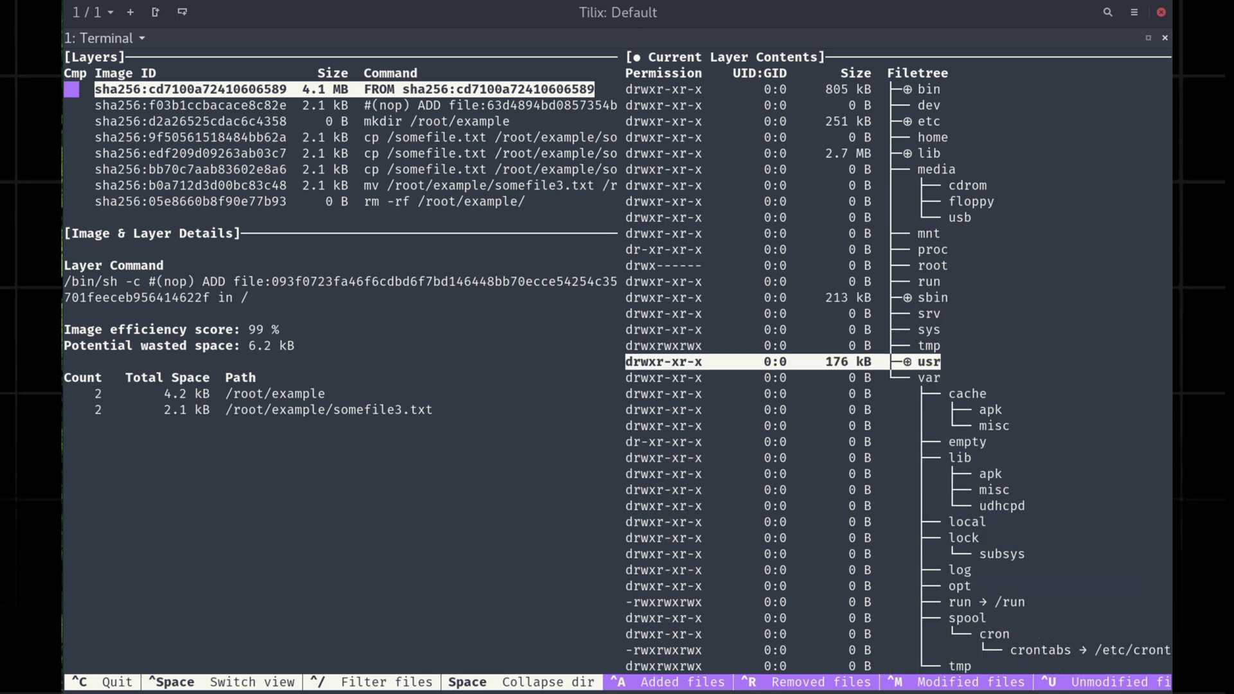
{"action": "key", "text": "Down"}
{"action": "key", "text": "space"}
- Step through the image layers and show aggregated changes across all layers
{"action": "key", "text": "Tab"}
{"action": "key", "text": "Down"}
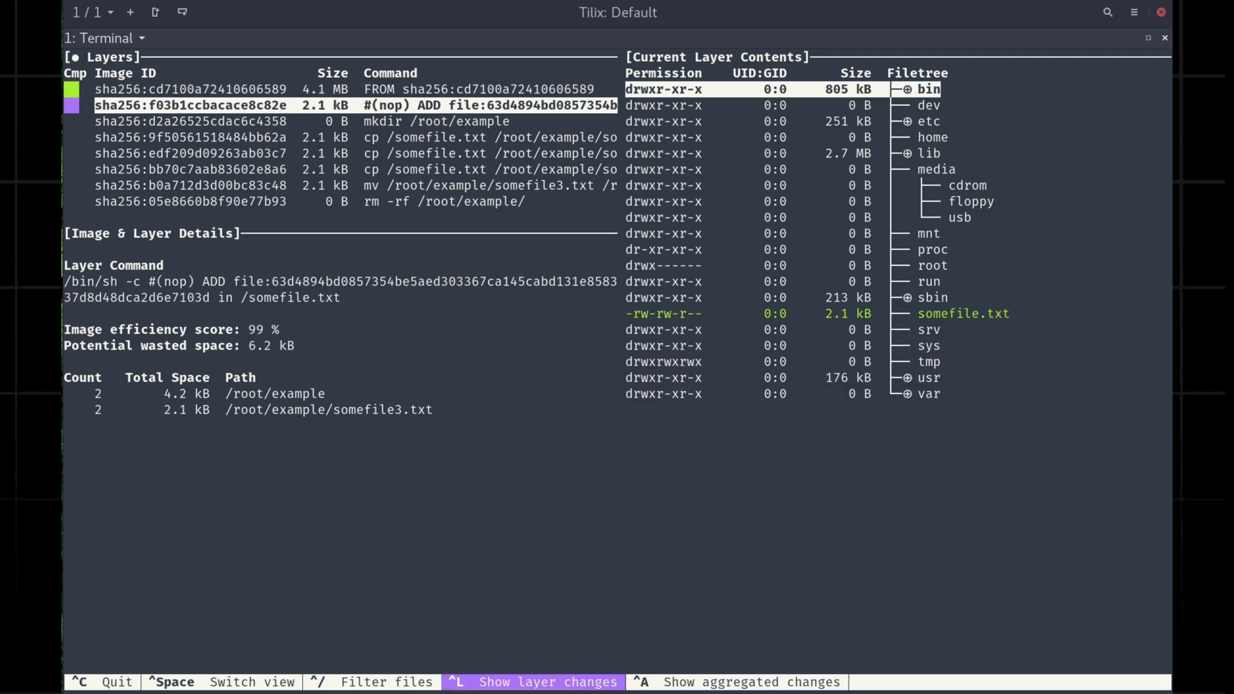
{"action": "key", "text": "Down"}
{"action": "key", "text": "Down"}
{"action": "key", "text": "Down"}
{"action": "key", "text": "Down"}
{"action": "key", "text": "Down"}
{"action": "key", "text": "Down"}
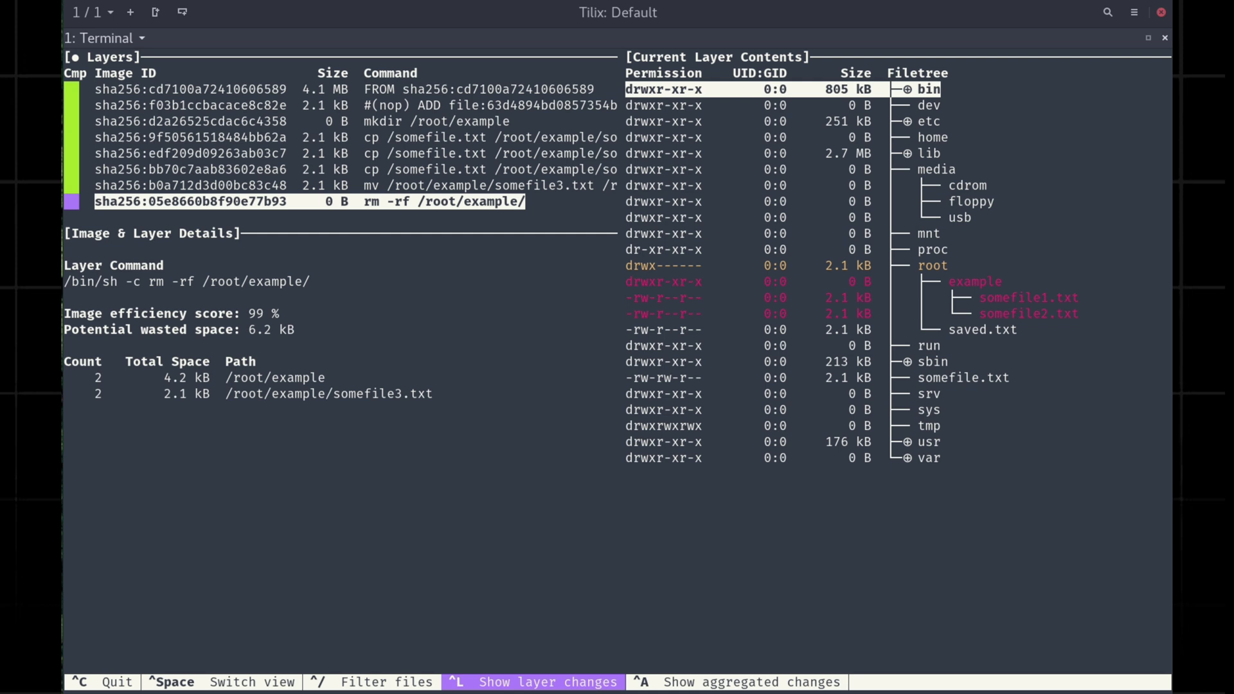
{"action": "key", "text": "Up"}
{"action": "key", "text": "Up"}
{"action": "key", "text": "Up"}
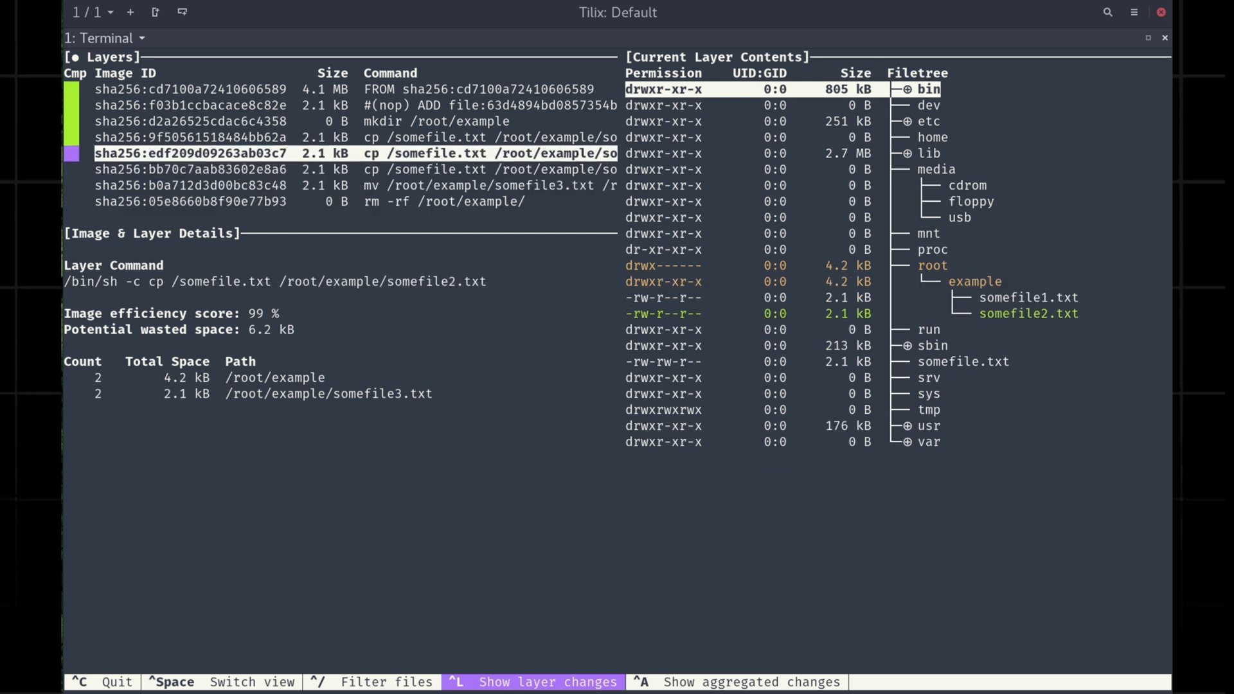
{"action": "key", "text": "Down"}
{"action": "key", "text": "ctrl+a"}
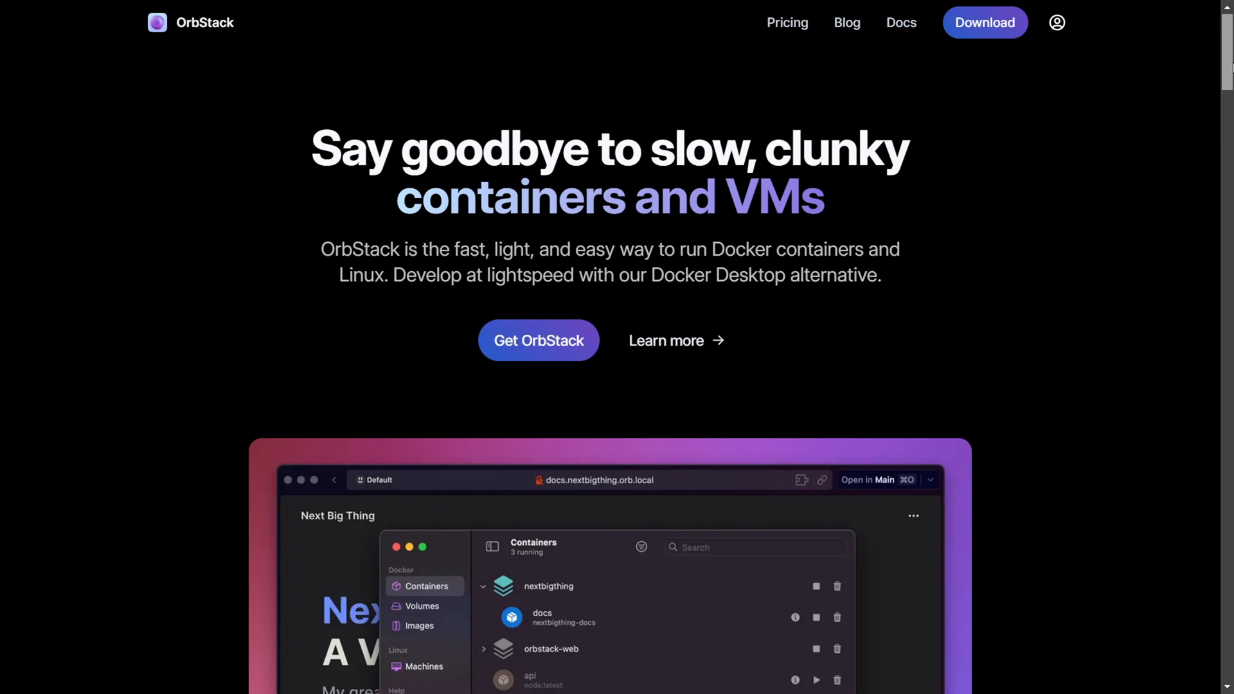
{"action": "scroll", "coordinate": [618, 386], "scroll_direction": "down", "scroll_amount": 10}
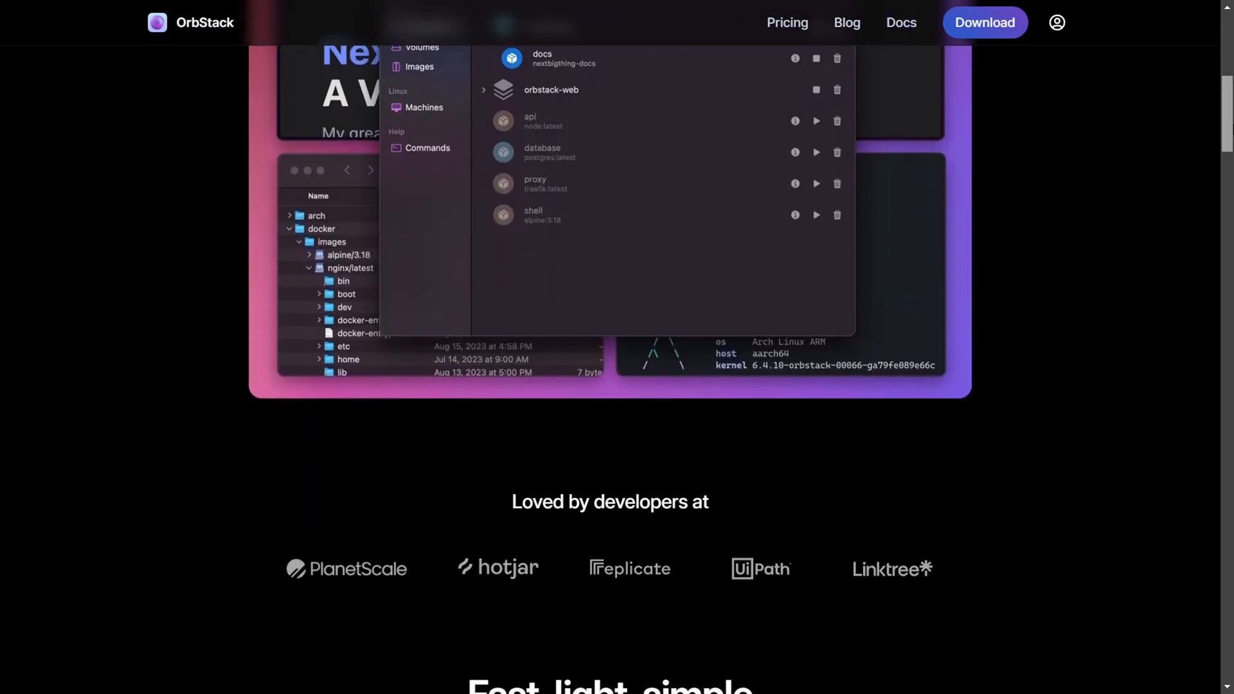
{"action": "scroll", "coordinate": [617, 387], "scroll_direction": "down", "scroll_amount": 3}
{"action": "scroll", "coordinate": [617, 385], "scroll_direction": "down", "scroll_amount": 3}
{"action": "scroll", "coordinate": [617, 385], "scroll_direction": "down", "scroll_amount": 3}
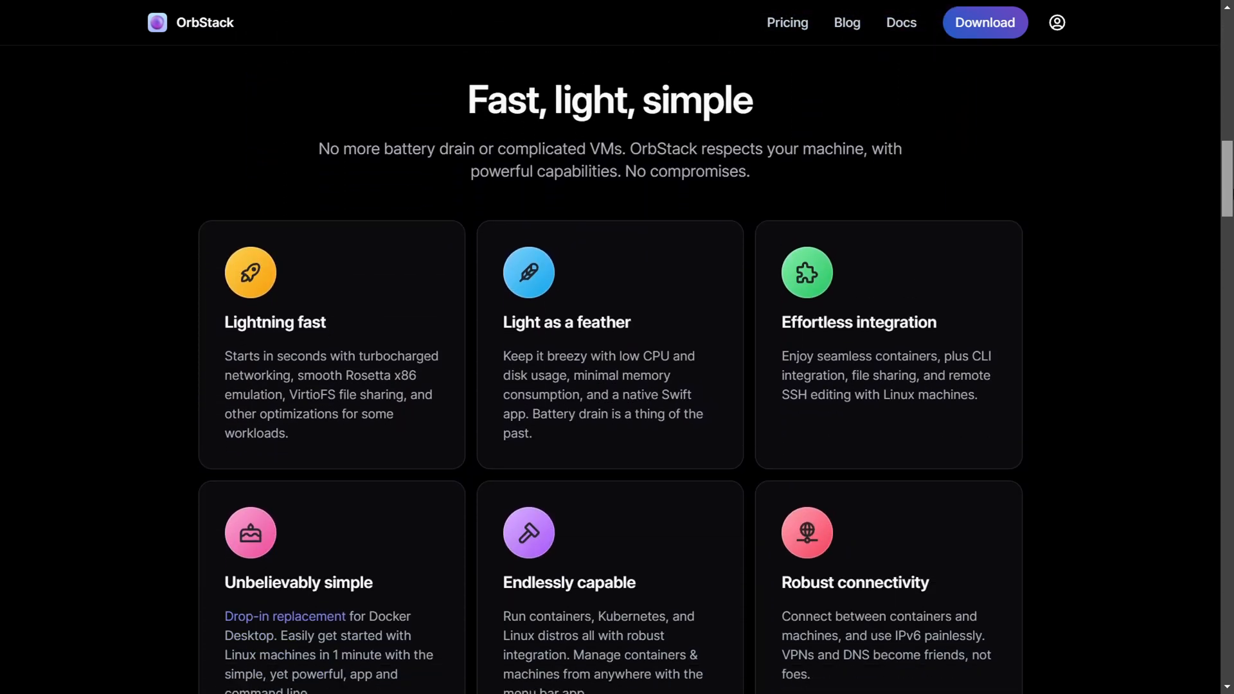
{"action": "scroll", "coordinate": [618, 386], "scroll_direction": "down", "scroll_amount": 3}
{"action": "scroll", "coordinate": [617, 386], "scroll_direction": "down", "scroll_amount": 3}
{"action": "scroll", "coordinate": [617, 386], "scroll_direction": "down", "scroll_amount": 2}
{"action": "scroll", "coordinate": [617, 386], "scroll_direction": "down", "scroll_amount": 2}
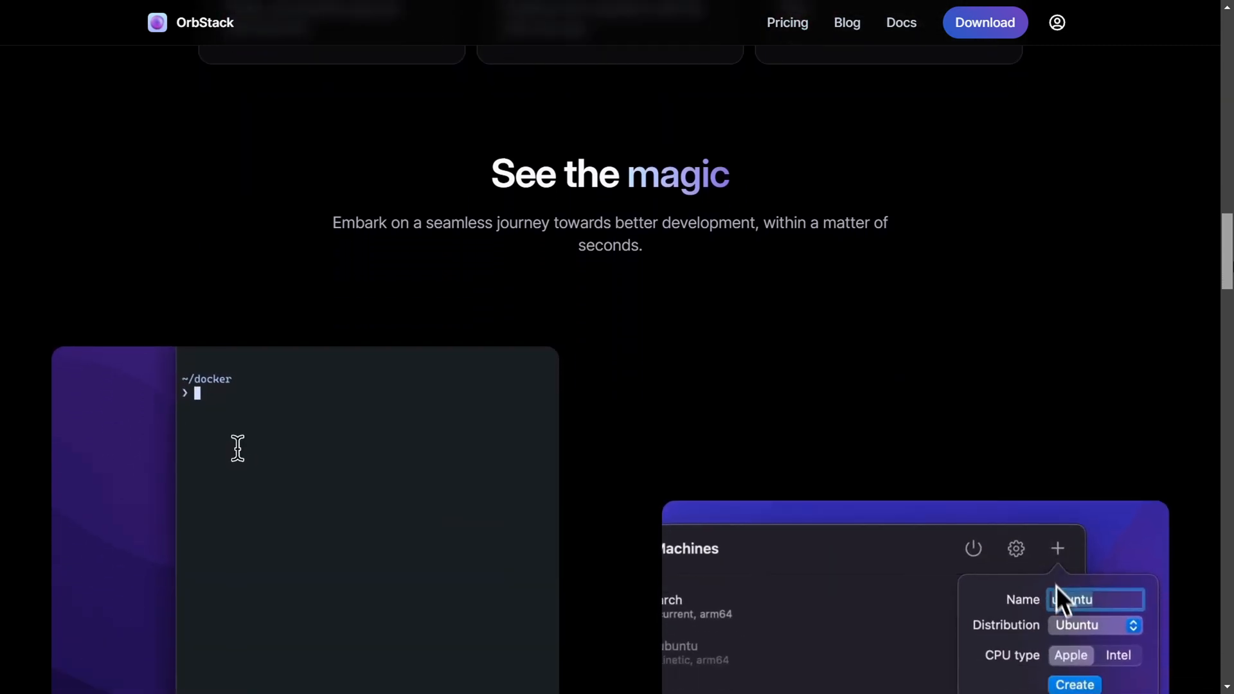
{"action": "scroll", "coordinate": [618, 386], "scroll_direction": "down", "scroll_amount": 2}
{"action": "scroll", "coordinate": [617, 387], "scroll_direction": "down", "scroll_amount": 3}
{"action": "scroll", "coordinate": [617, 386], "scroll_direction": "down", "scroll_amount": 3}
{"action": "scroll", "coordinate": [617, 386], "scroll_direction": "down", "scroll_amount": 3}
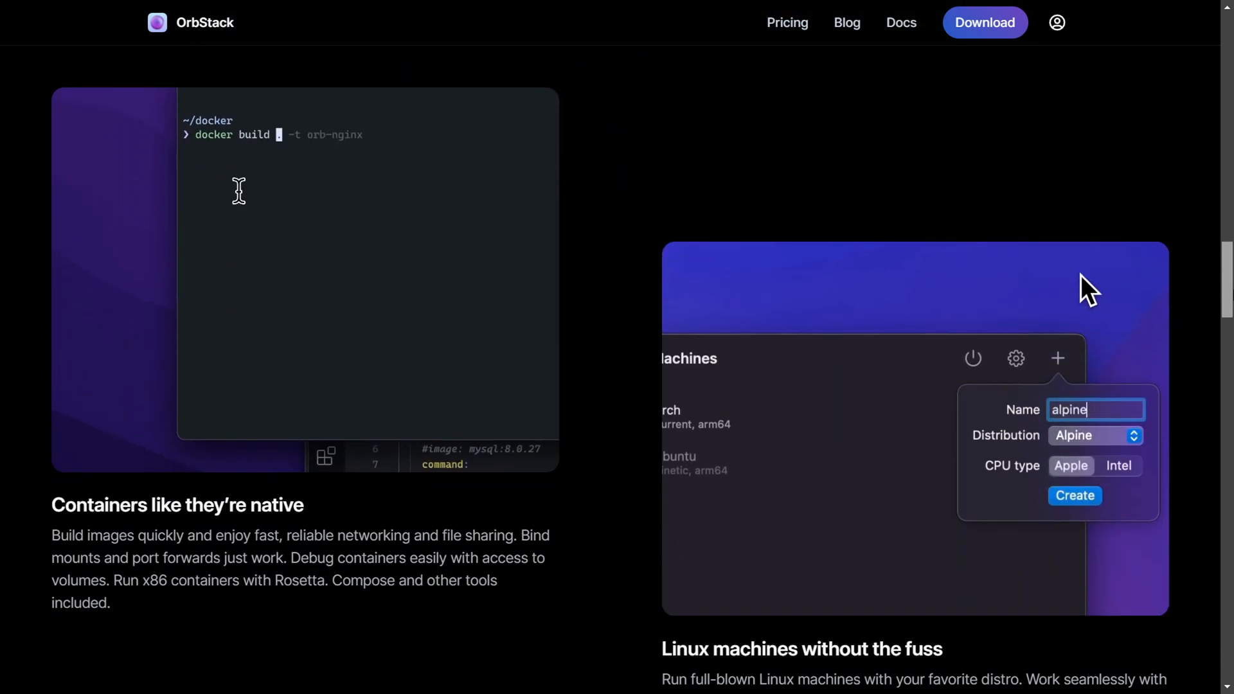
{"action": "scroll", "coordinate": [617, 386], "scroll_direction": "down", "scroll_amount": 2}
{"action": "scroll", "coordinate": [617, 387], "scroll_direction": "down", "scroll_amount": 2}
{"action": "scroll", "coordinate": [617, 386], "scroll_direction": "down", "scroll_amount": 2}
{"action": "scroll", "coordinate": [618, 386], "scroll_direction": "down", "scroll_amount": 2}
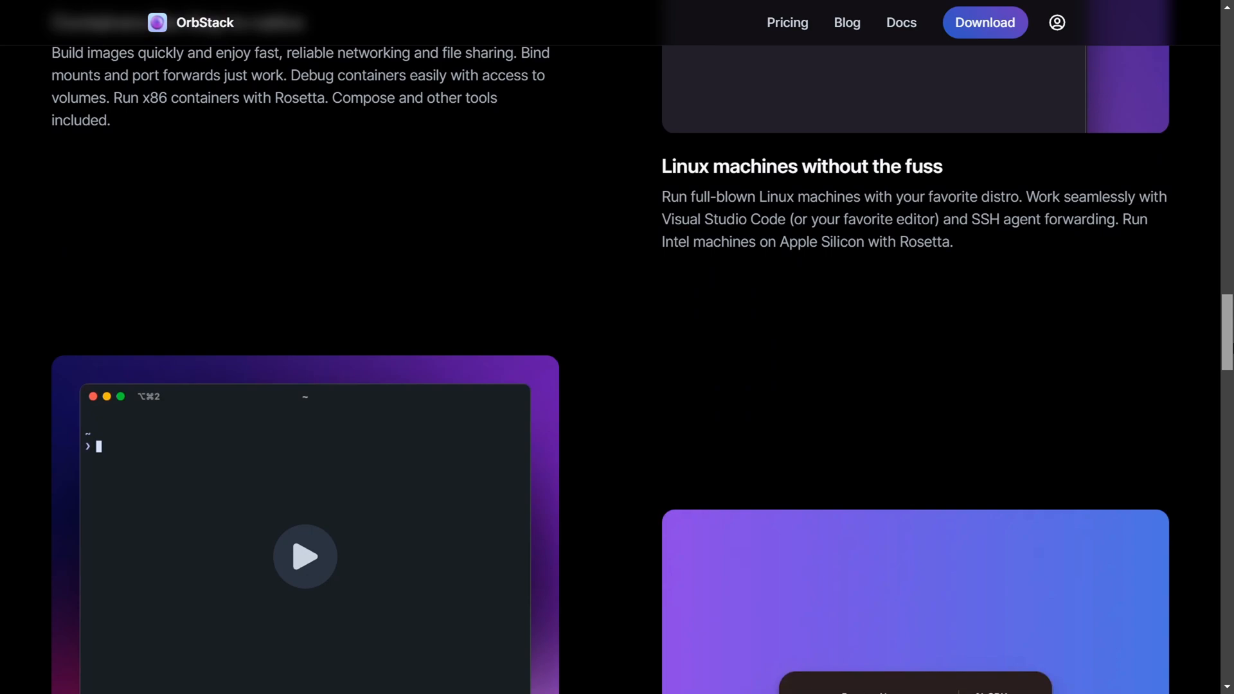
{"action": "scroll", "coordinate": [618, 385], "scroll_direction": "down", "scroll_amount": 5}
{"action": "scroll", "coordinate": [1220, 379], "scroll_direction": "down", "scroll_amount": 2}
{"action": "scroll", "coordinate": [1220, 380], "scroll_direction": "up", "scroll_amount": 3}
{"action": "scroll", "coordinate": [1220, 380], "scroll_direction": "up", "scroll_amount": 3}
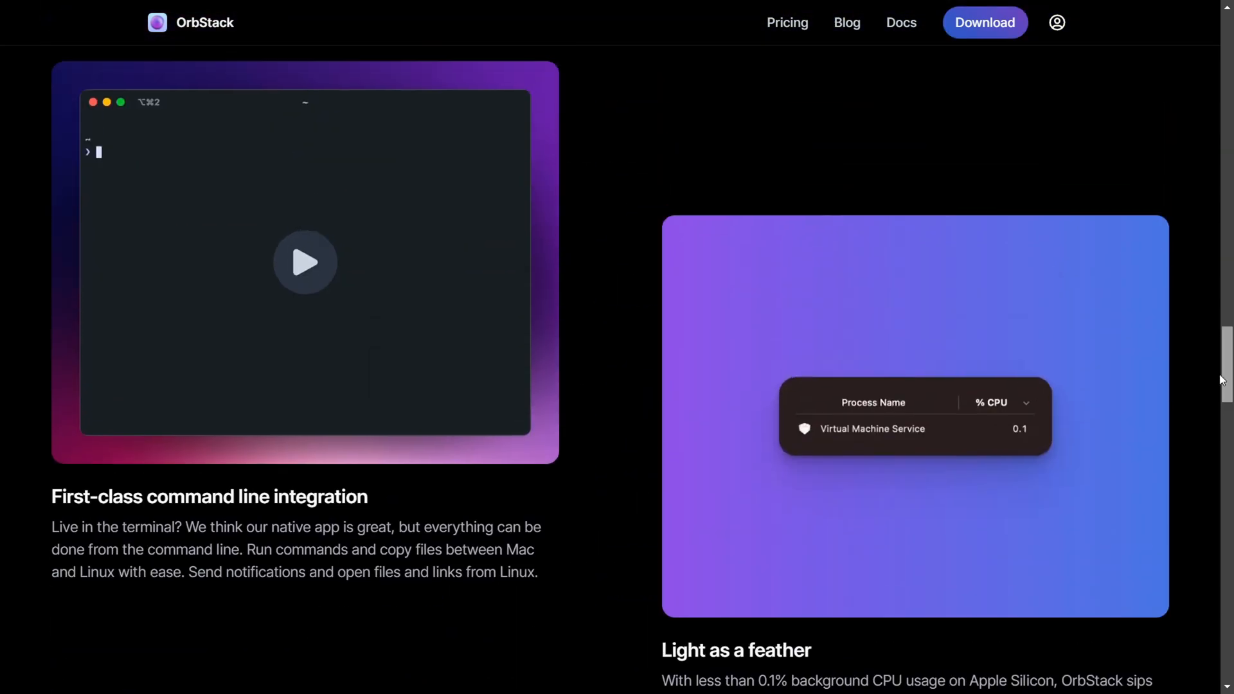
{"action": "scroll", "coordinate": [1220, 379], "scroll_direction": "up", "scroll_amount": 3}
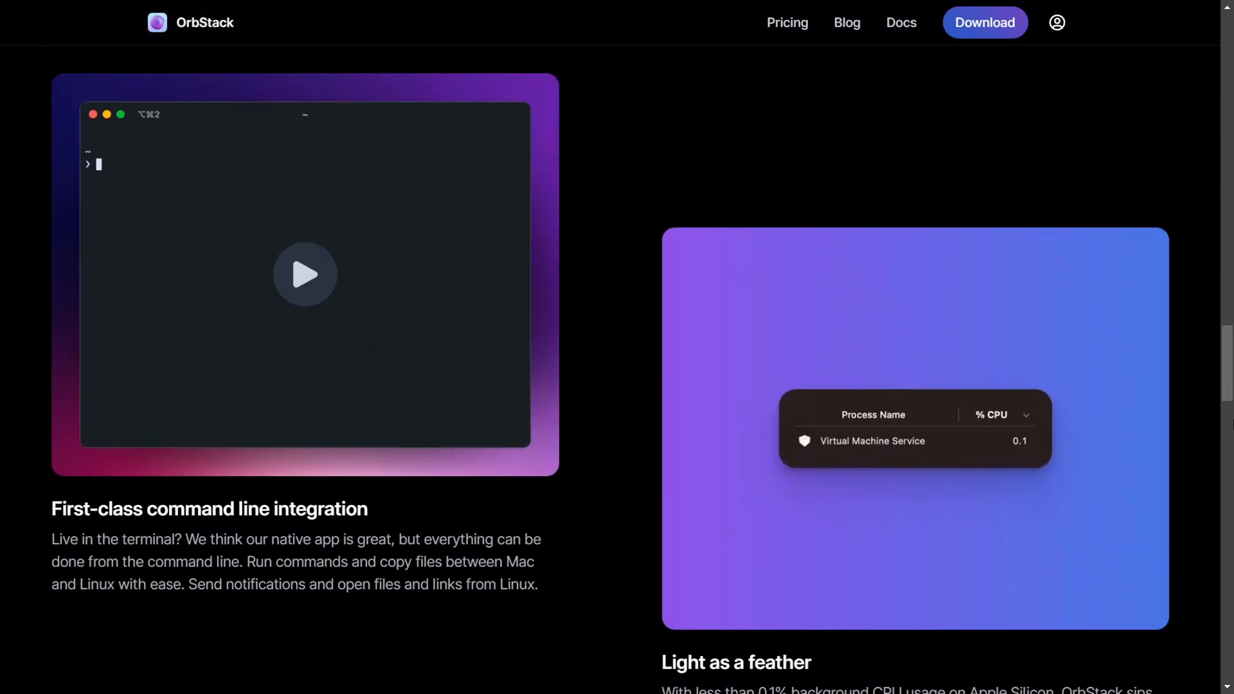
{"action": "scroll", "coordinate": [1222, 377], "scroll_direction": "down", "scroll_amount": 4}
{"action": "scroll", "coordinate": [1223, 377], "scroll_direction": "down", "scroll_amount": 4}
{"action": "scroll", "coordinate": [1223, 377], "scroll_direction": "down", "scroll_amount": 4}
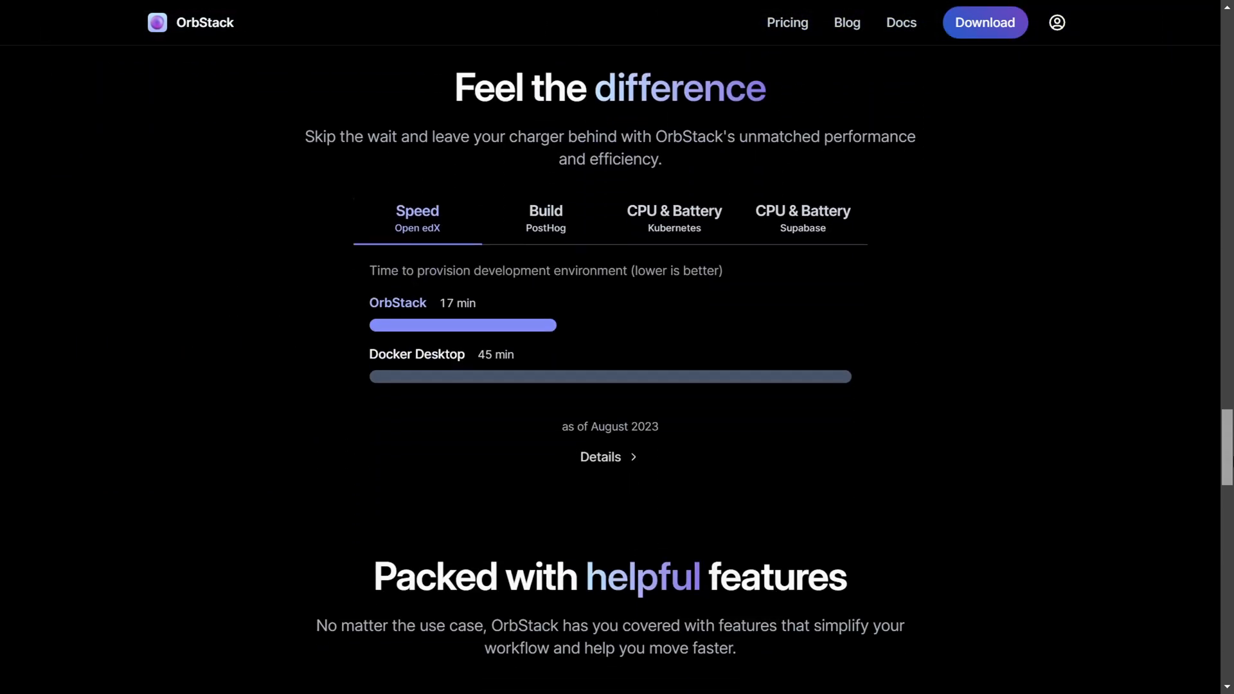
{"action": "scroll", "coordinate": [1223, 378], "scroll_direction": "down", "scroll_amount": 2}
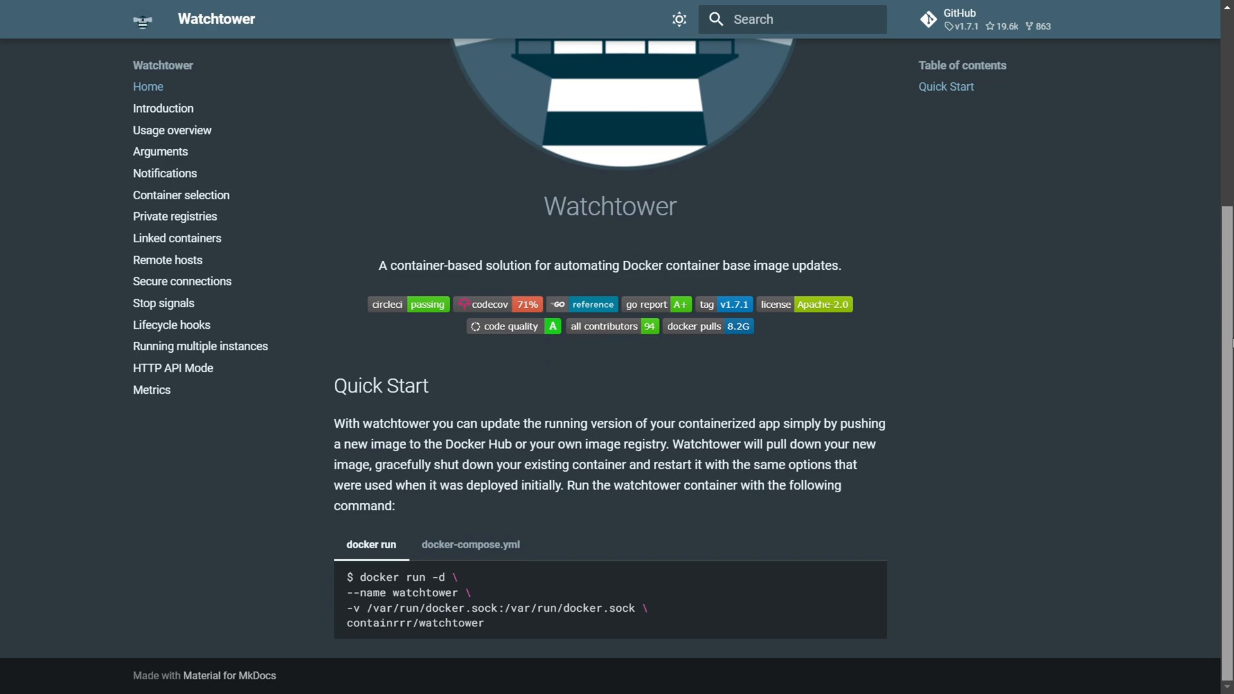
- Open the Introduction page, toggling the docs theme to light and back to dark
{"action": "left_click", "coordinate": [678, 20]}
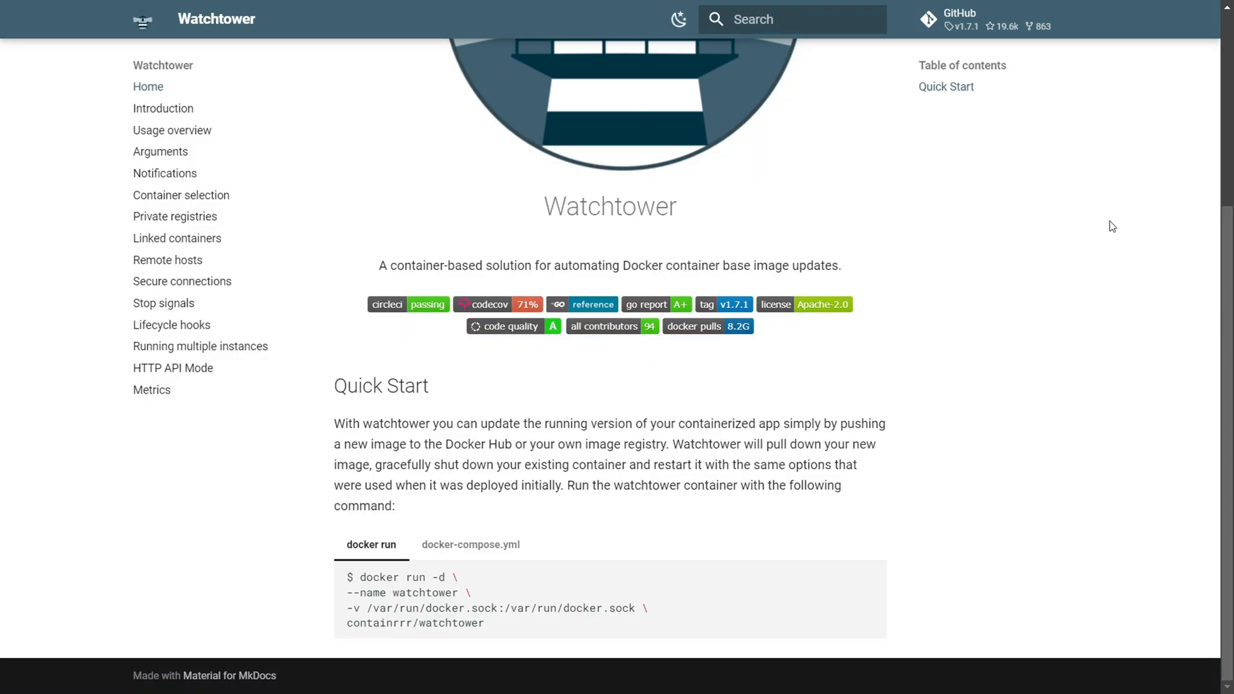
{"action": "scroll", "coordinate": [1109, 227], "scroll_direction": "up", "scroll_amount": 5}
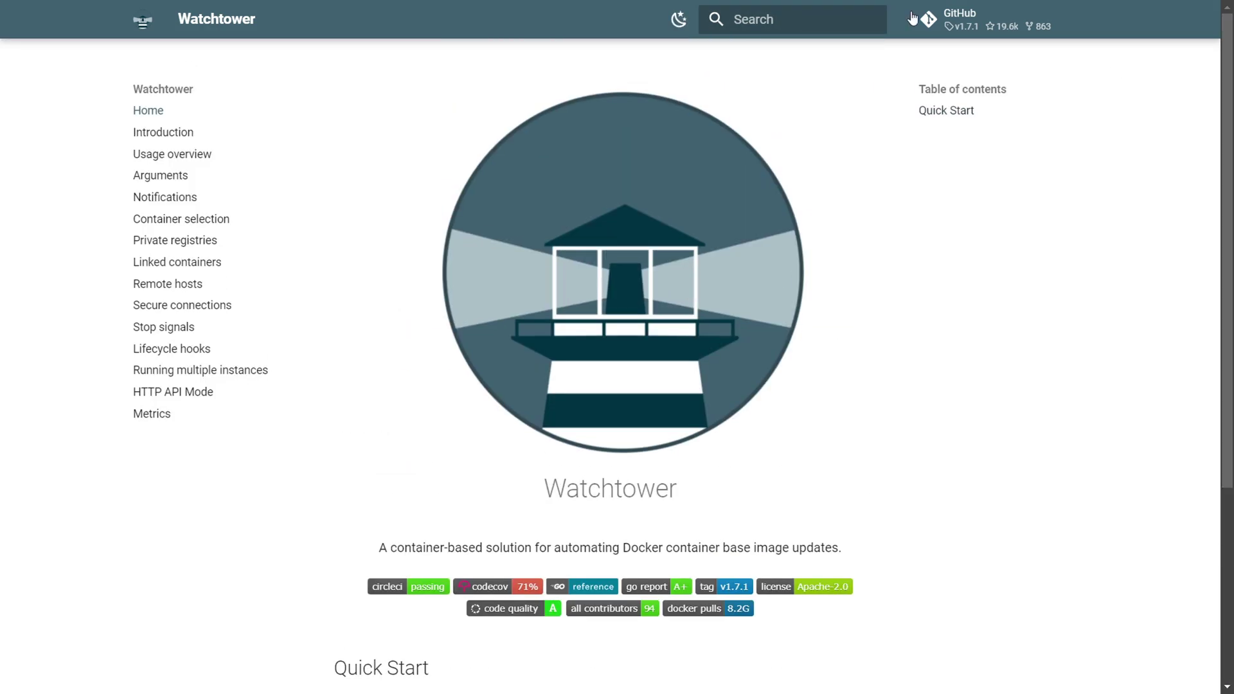
{"action": "left_click", "coordinate": [163, 131]}
{"action": "left_click", "coordinate": [678, 19]}
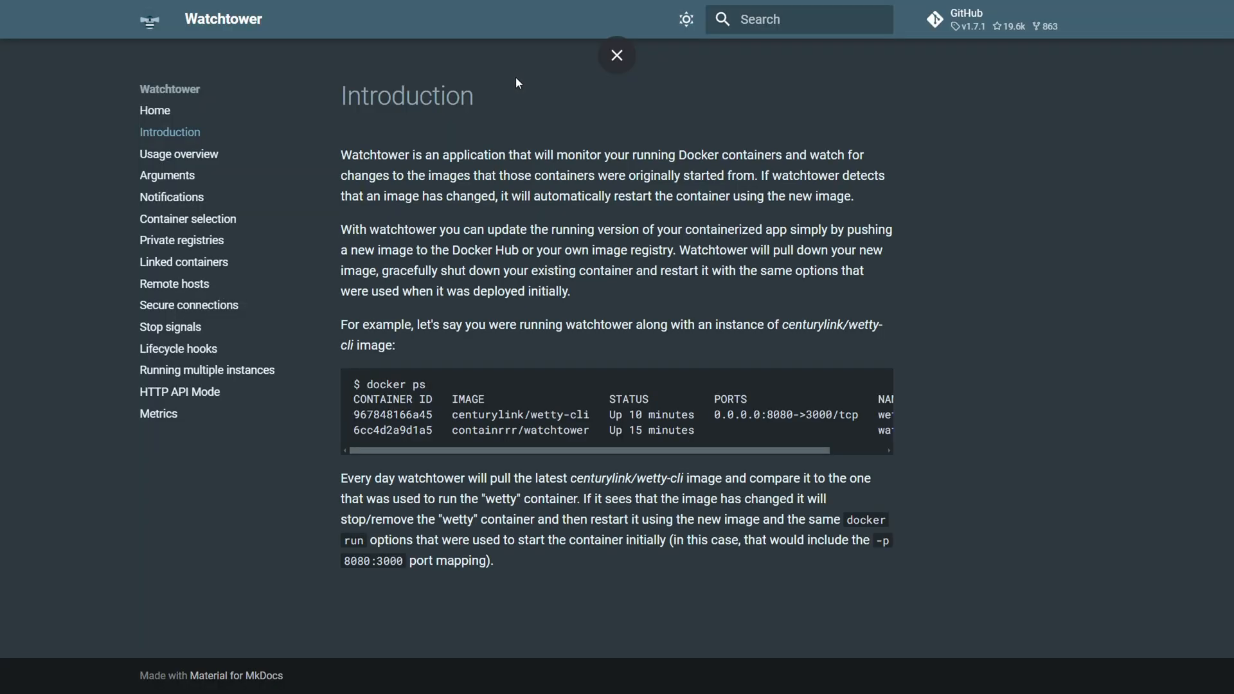